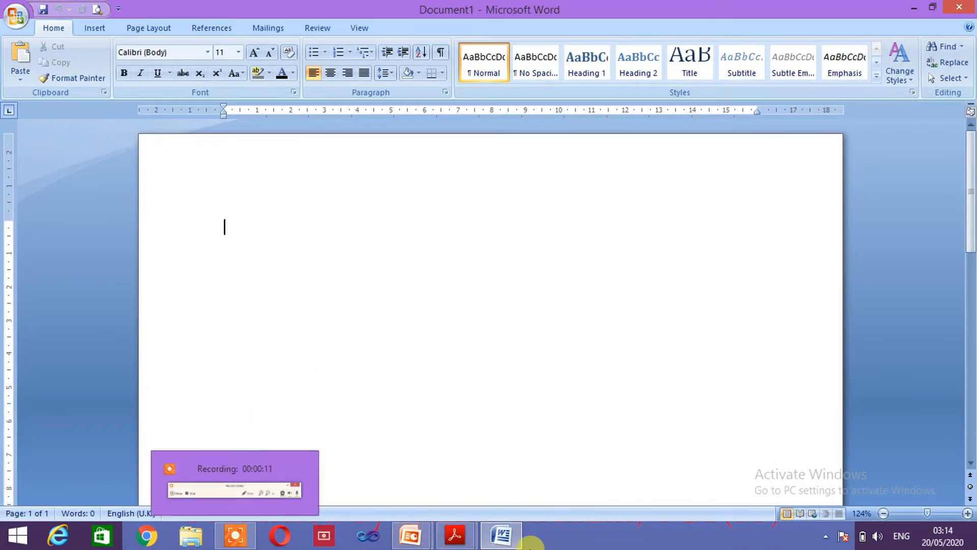
# Step: Open the Acrobat Reader PDF of notes on creating and applying styles in Word
pyautogui.moveTo(455, 535)
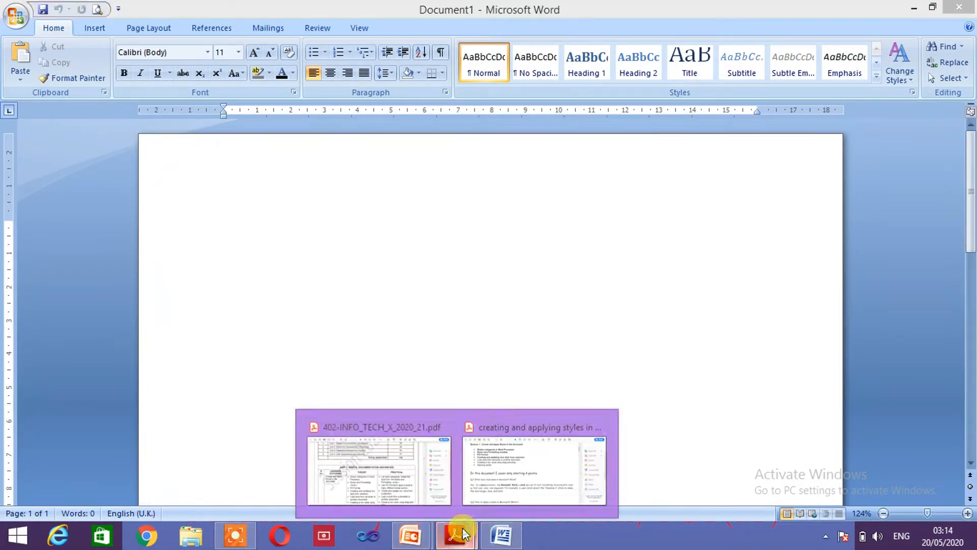
pyautogui.click(489, 483)
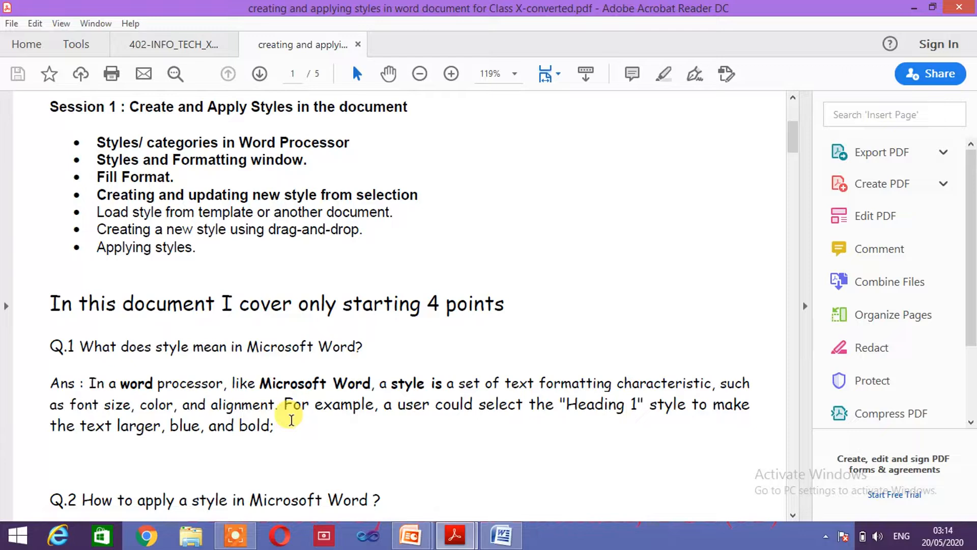
pyautogui.moveTo(502, 534)
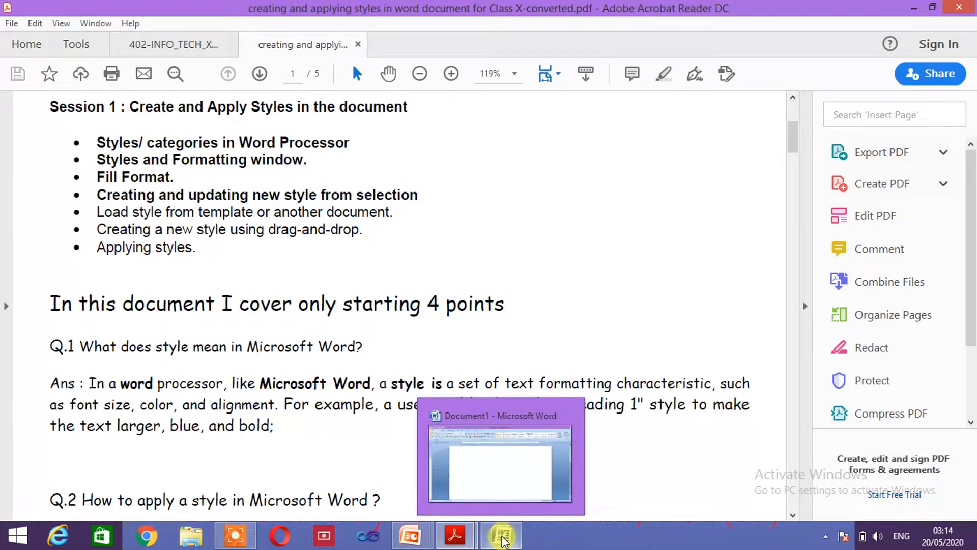
# Step: Back in Word, type the author's full name on the first line and select it
pyautogui.click(502, 536)
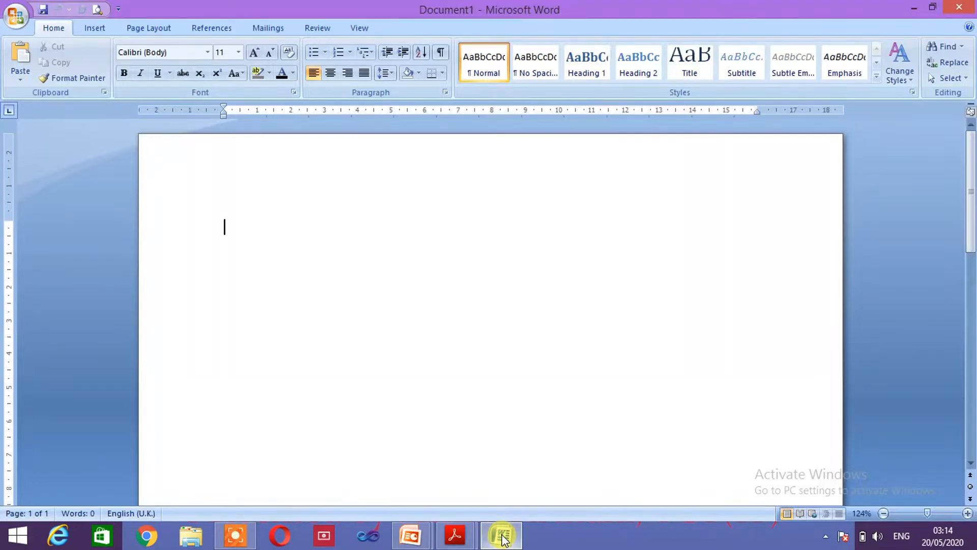
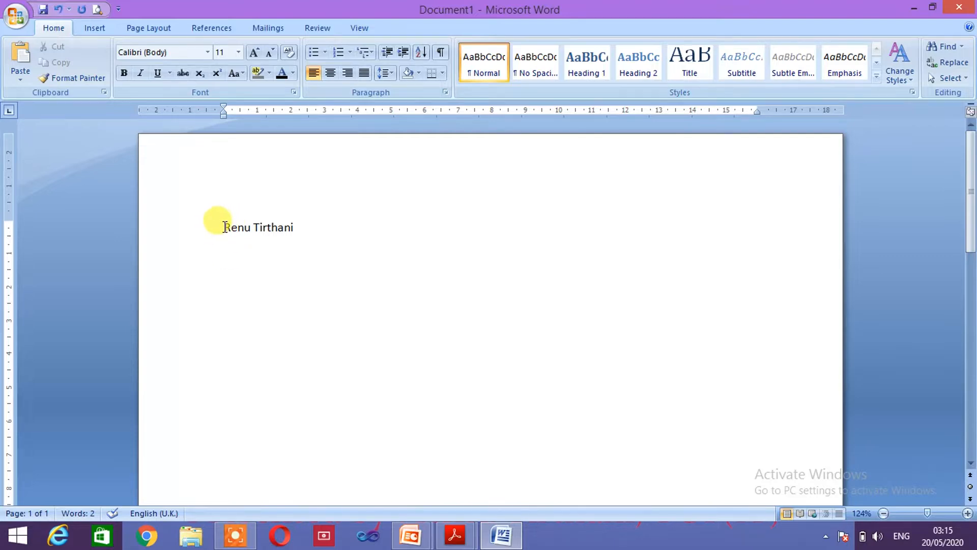
pyautogui.moveTo(220, 223); pyautogui.dragTo(268, 212)
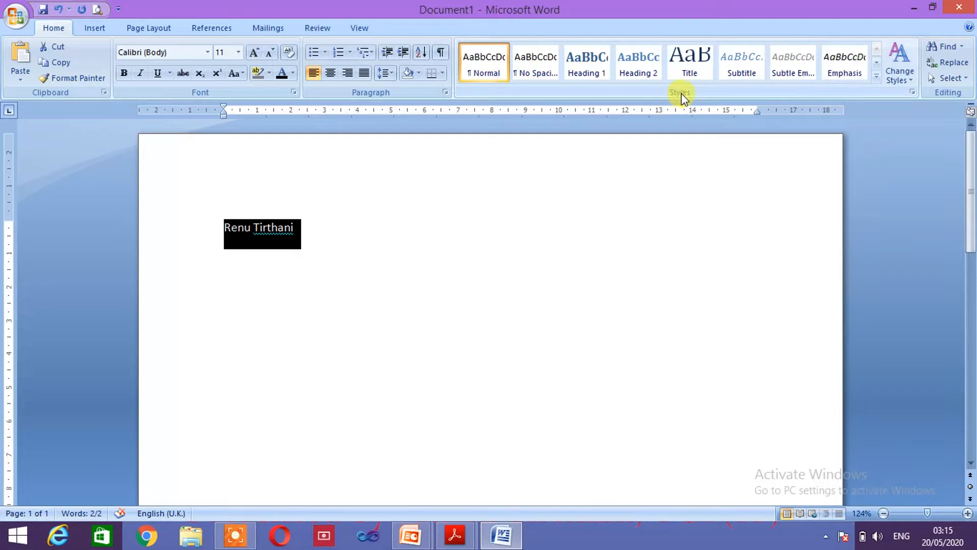
# Step: Apply Heading 1 from the Quick Styles gallery to the name line
pyautogui.click(876, 77)
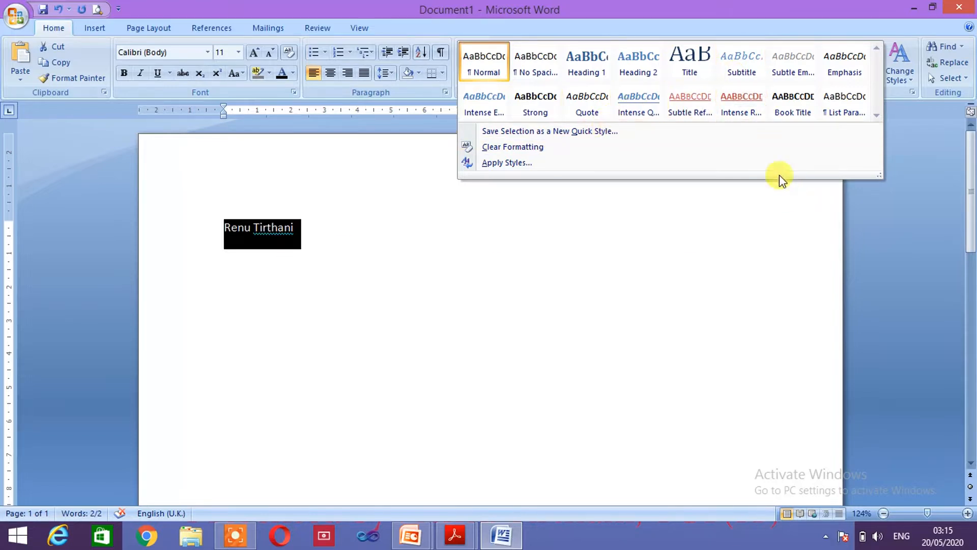
pyautogui.click(599, 77)
pyautogui.click(905, 82)
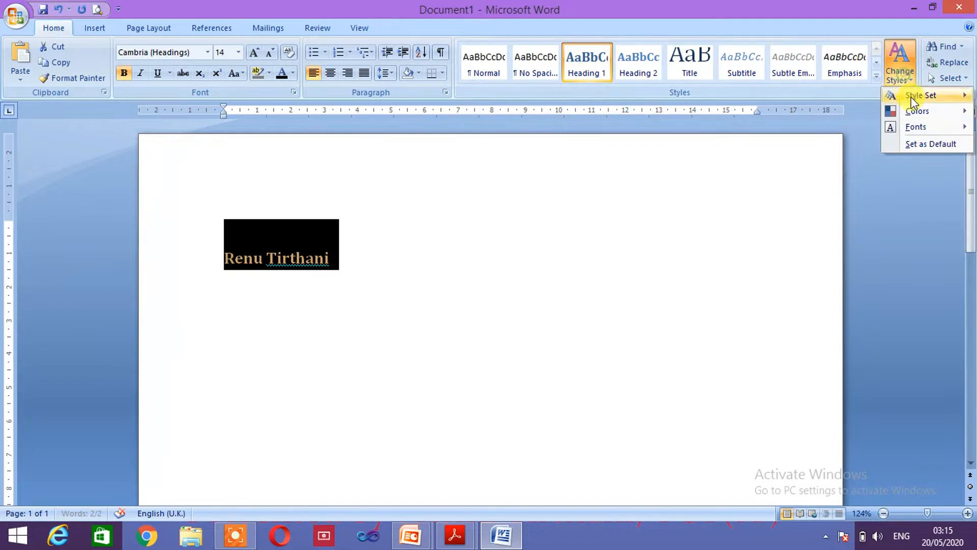
pyautogui.click(858, 113)
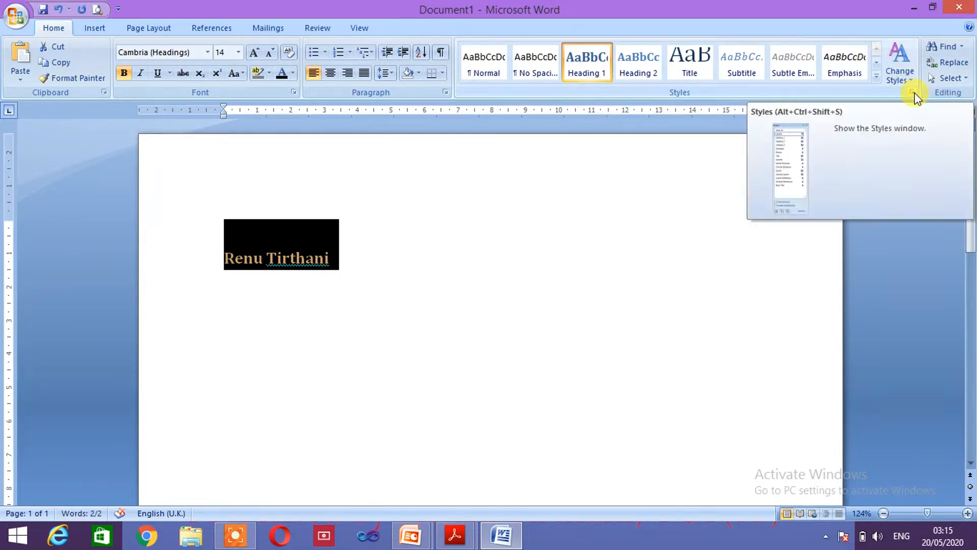
# Step: Try Intense Quote, Emphasis, Book Title and Subtitle on the name from the Styles pane
pyautogui.click(913, 93)
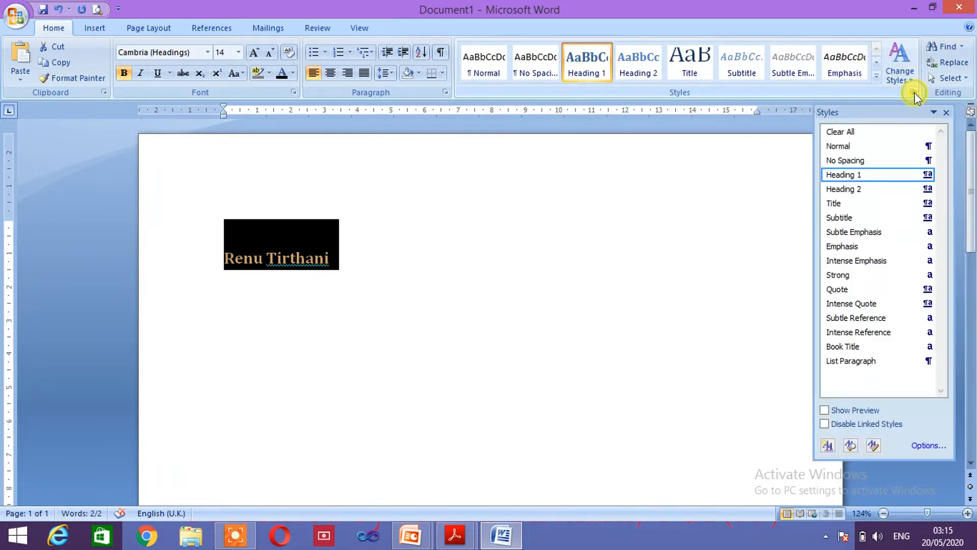
pyautogui.click(834, 305)
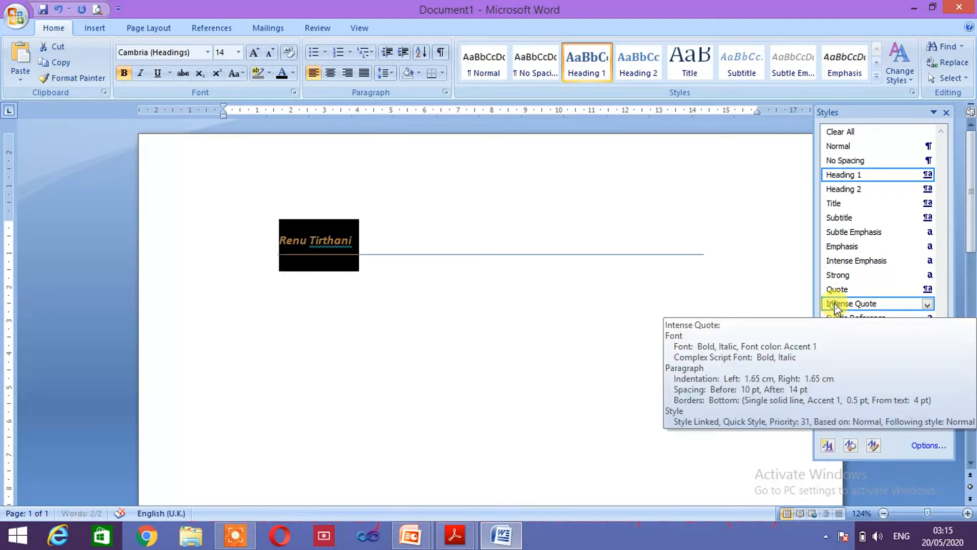
pyautogui.click(843, 246)
pyautogui.click(851, 347)
pyautogui.moveTo(853, 364)
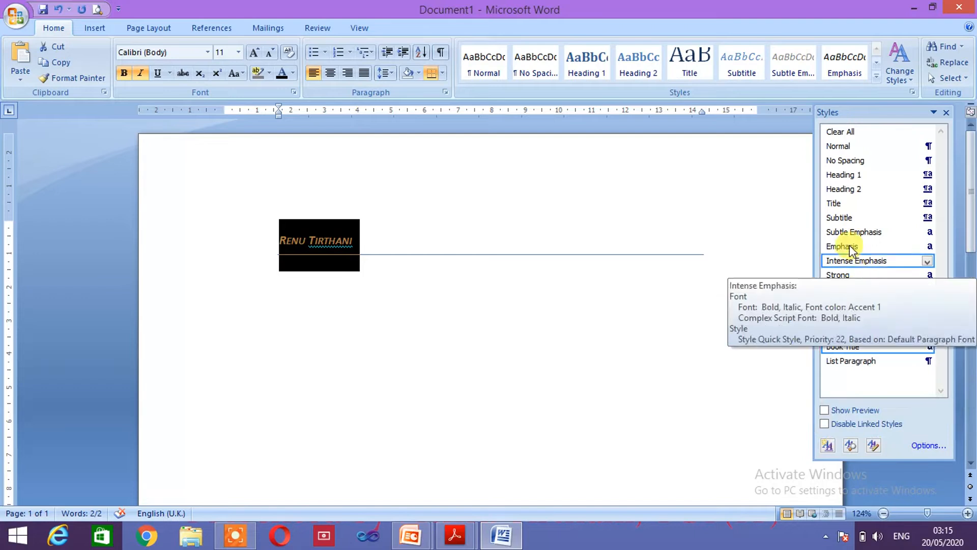
pyautogui.click(840, 217)
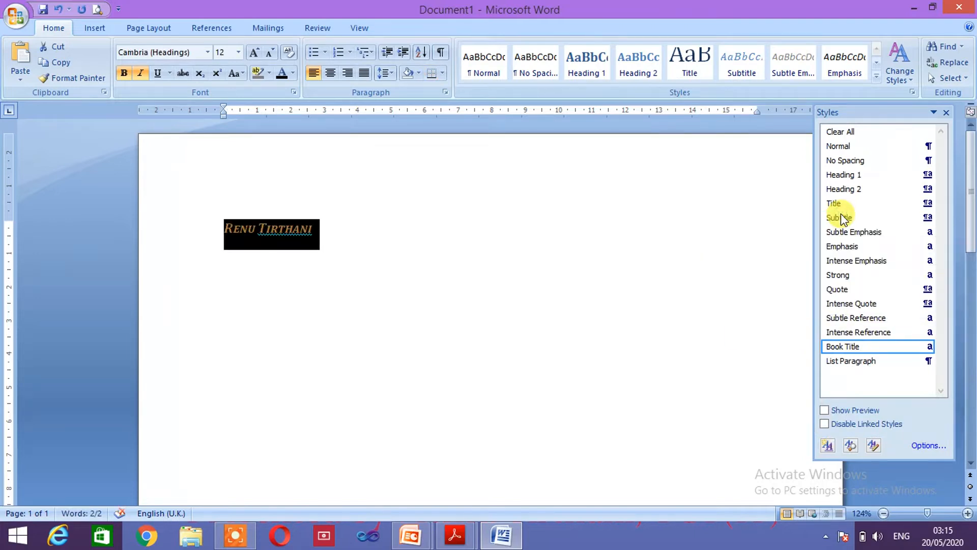
pyautogui.click(900, 81)
# Step: Switch theme colours to Flow and theme fonts to Oriel, then close the Styles pane
pyautogui.moveTo(902, 112)
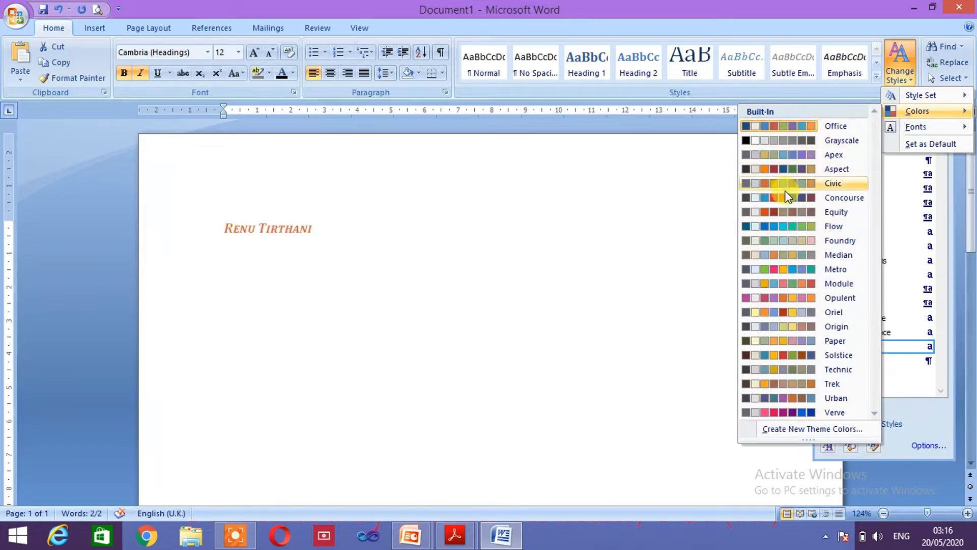
pyautogui.click(780, 225)
pyautogui.click(903, 83)
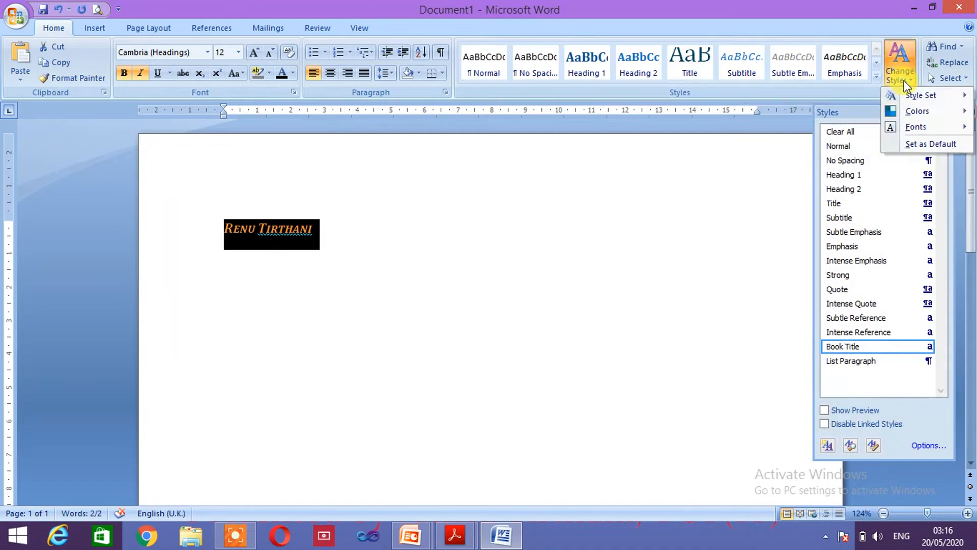
pyautogui.moveTo(913, 130)
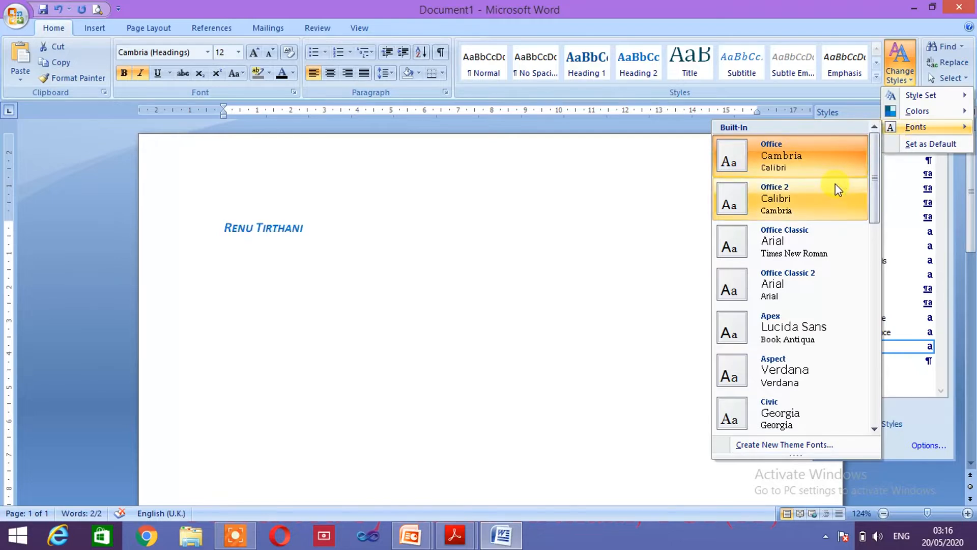
pyautogui.moveTo(872, 203); pyautogui.dragTo(851, 356)
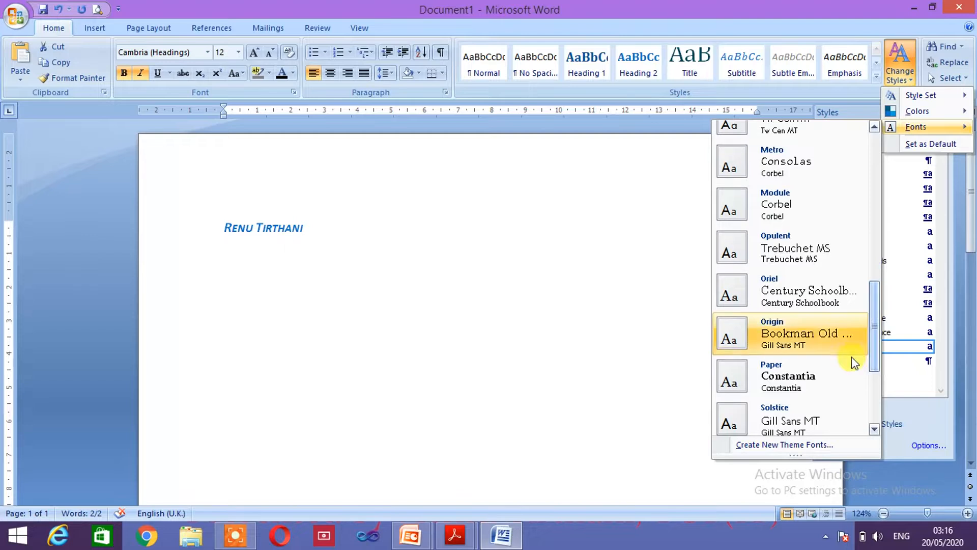
pyautogui.click(797, 286)
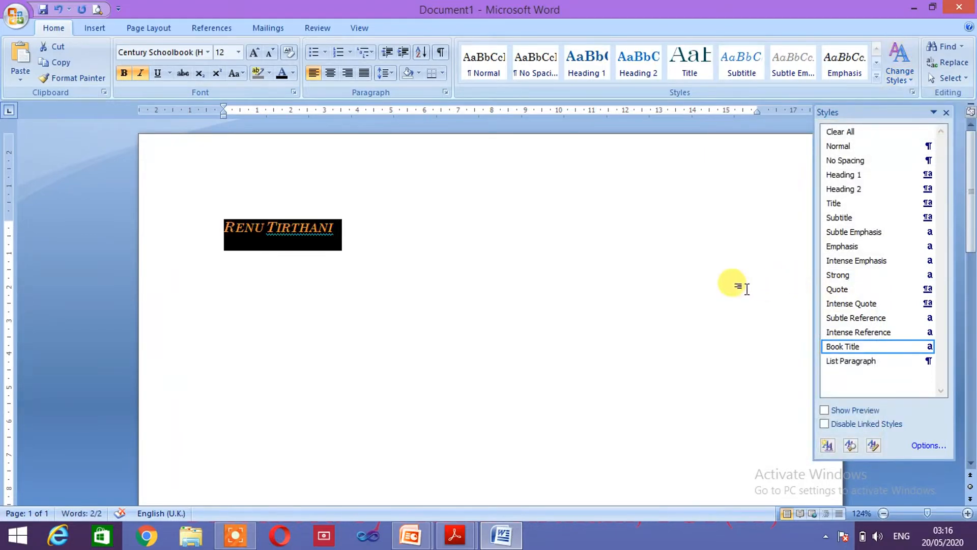
pyautogui.click(946, 112)
# Step: Add a new line after the name and open the Styles pane
pyautogui.click(675, 262)
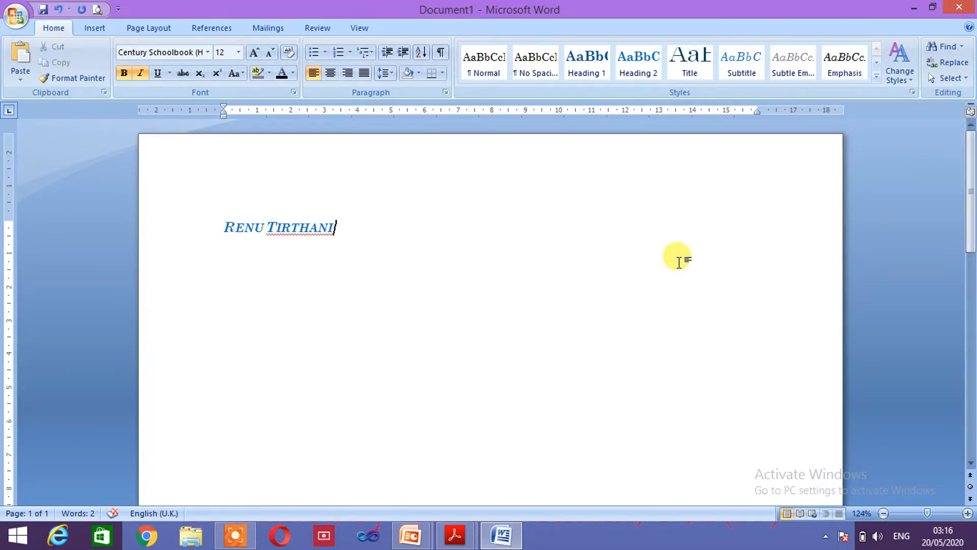
pyautogui.press('Return')
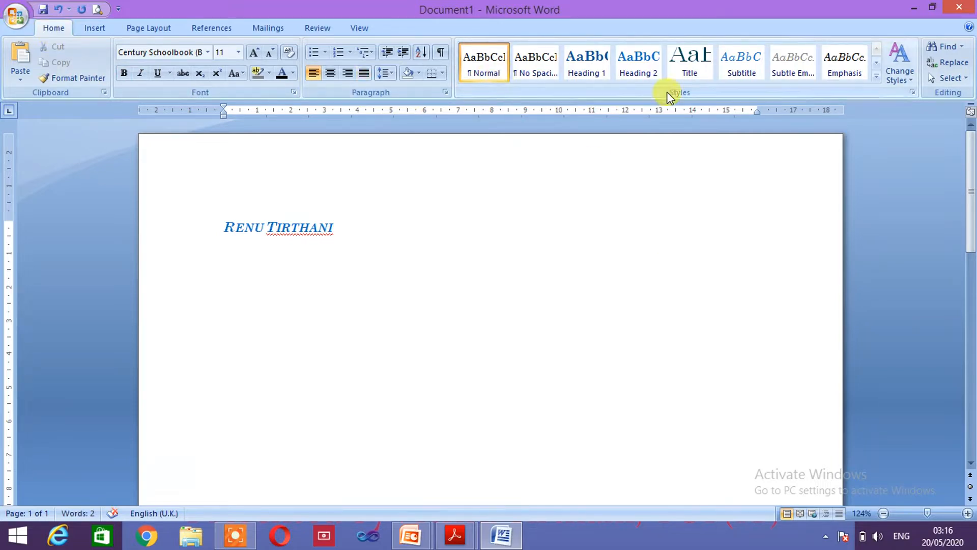
pyautogui.click(912, 92)
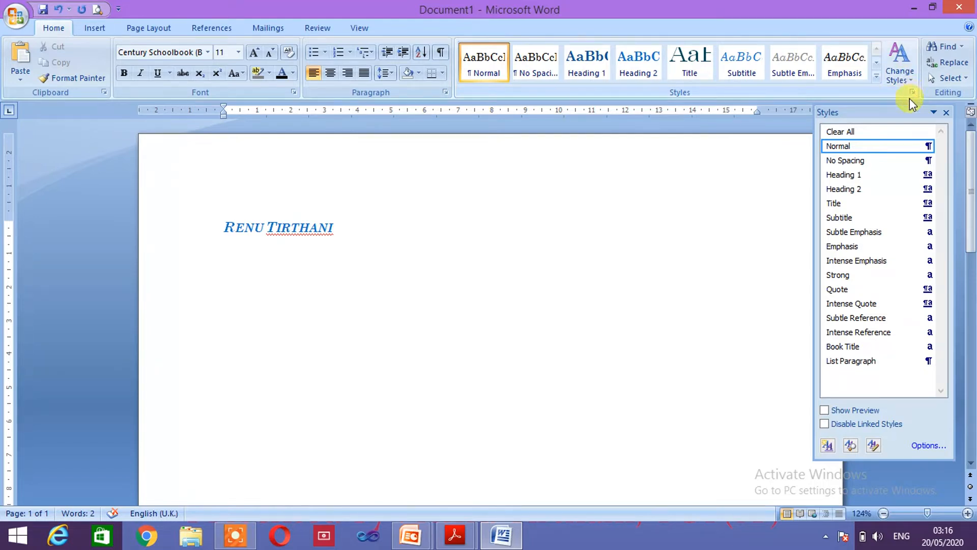
# Step: Start a new style, renaming the default Style1 to 'Mynew style', and open the style type list
pyautogui.click(828, 445)
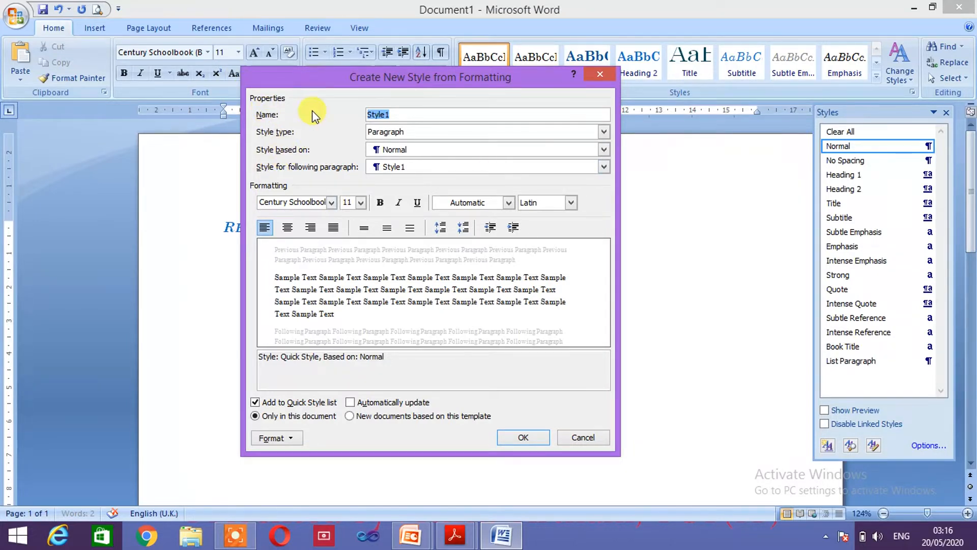
pyautogui.click(409, 114)
pyautogui.press('BackSpace')
pyautogui.press('BackSpace')
pyautogui.press('BackSpace')
pyautogui.press('BackSpace')
pyautogui.press('BackSpace')
pyautogui.press('BackSpace')
pyautogui.write('Mynew s')
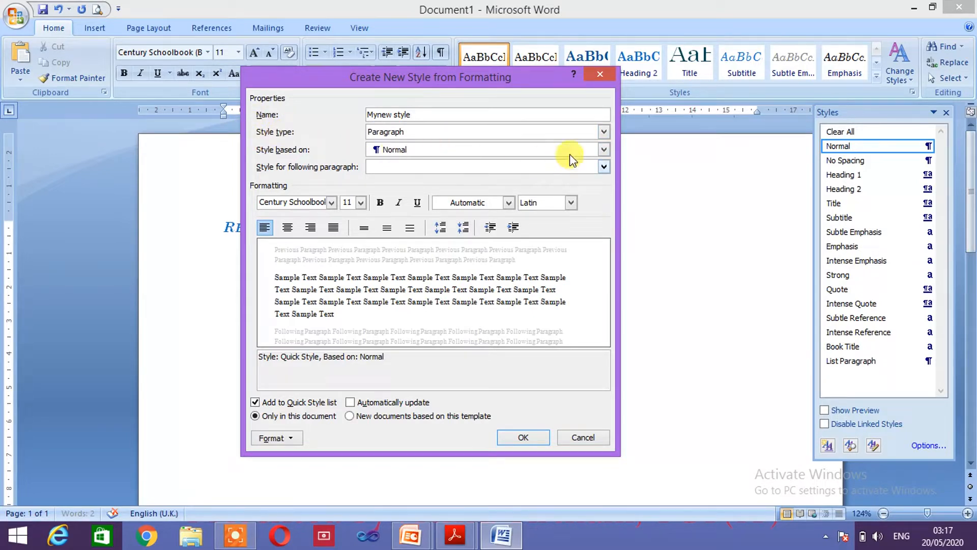
pyautogui.click(602, 134)
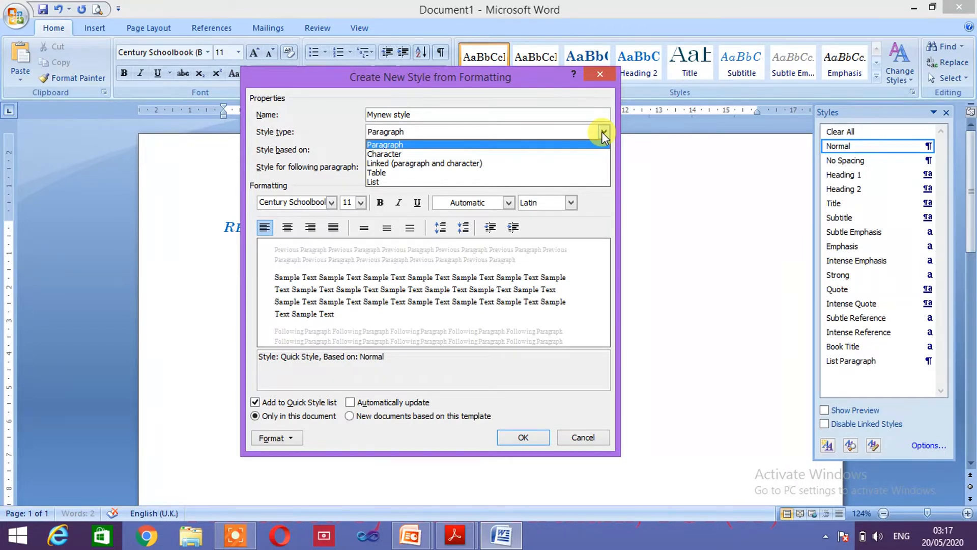
# Step: Make it a Paragraph style based on Subtitle, in Times New Roman 14 pt
pyautogui.click(402, 146)
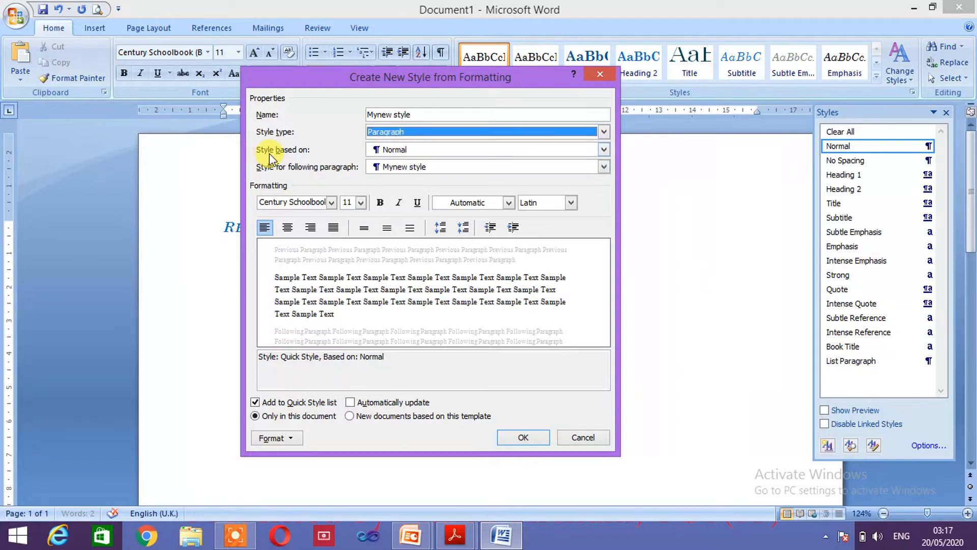
pyautogui.click(604, 151)
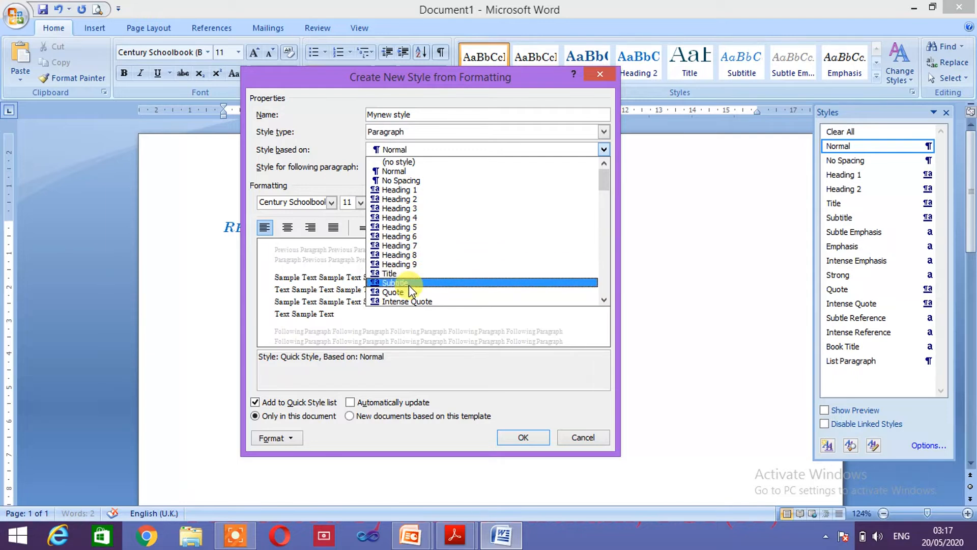
pyautogui.click(402, 283)
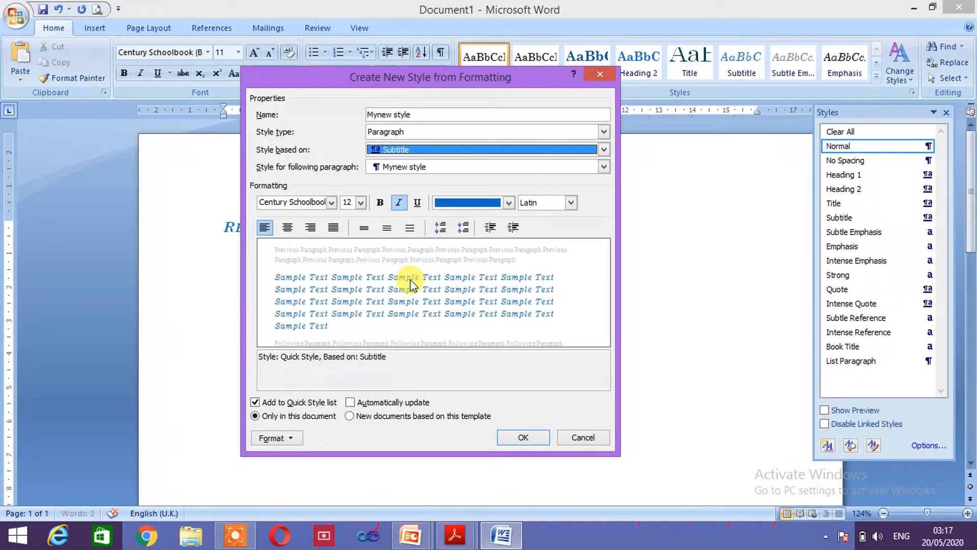
pyautogui.click(331, 202)
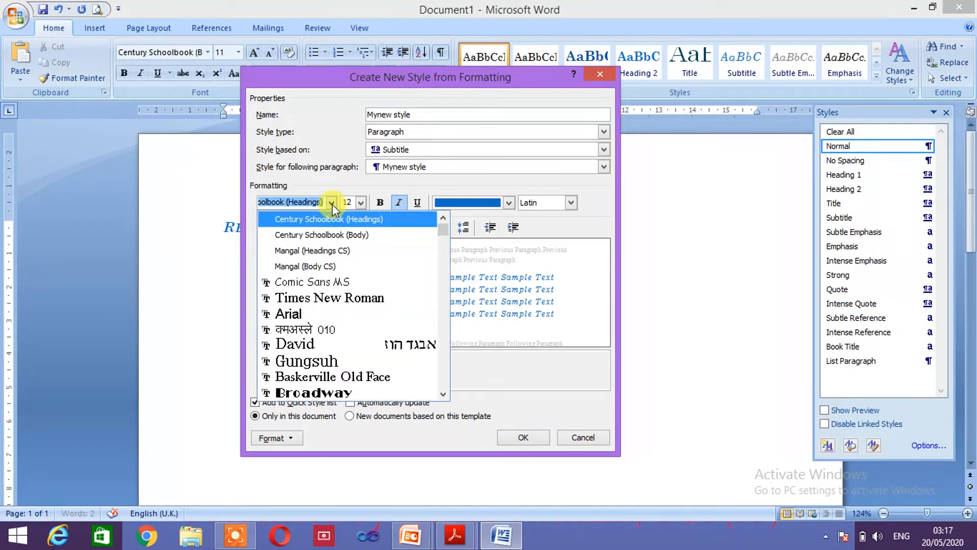
pyautogui.click(297, 299)
pyautogui.click(360, 202)
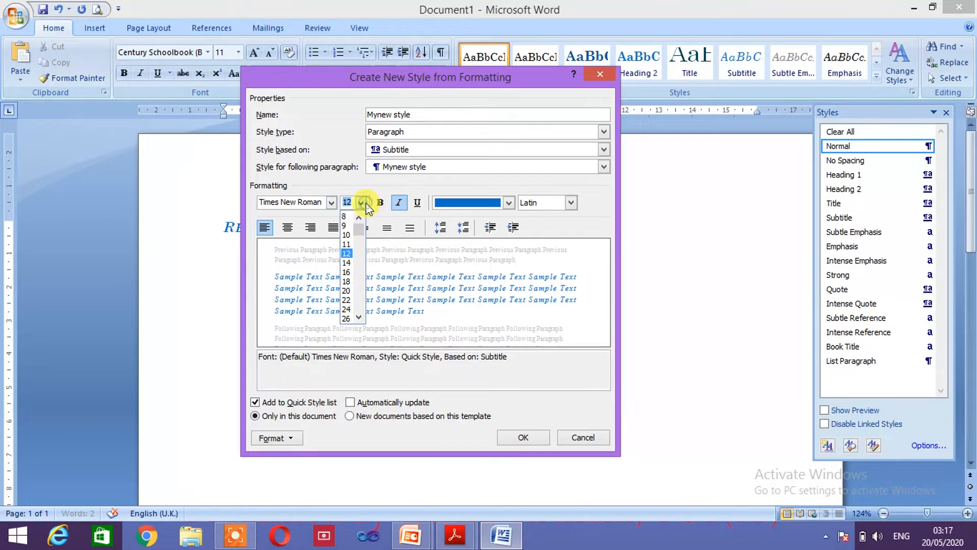
pyautogui.click(346, 263)
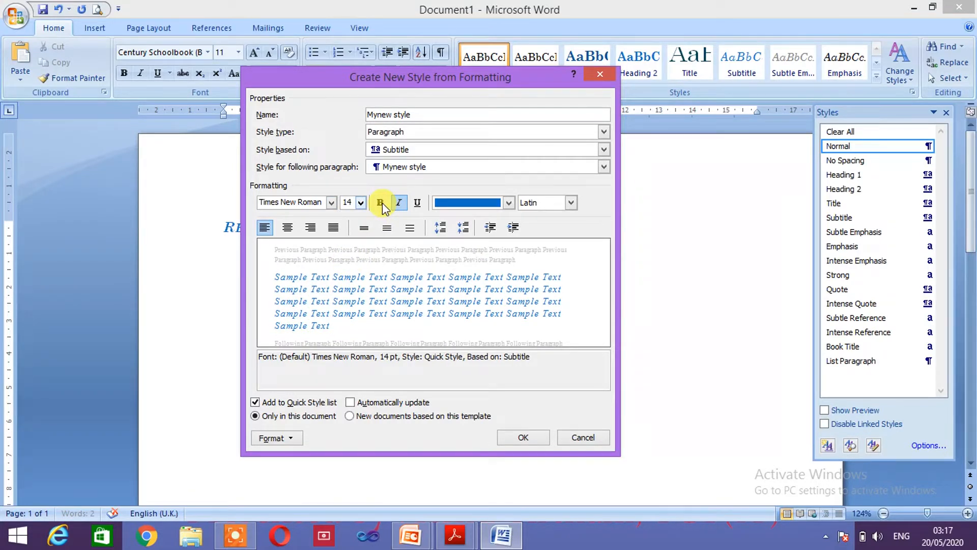
# Step: Make the style bold and red, add paragraph spacing, and centre it
pyautogui.click(381, 203)
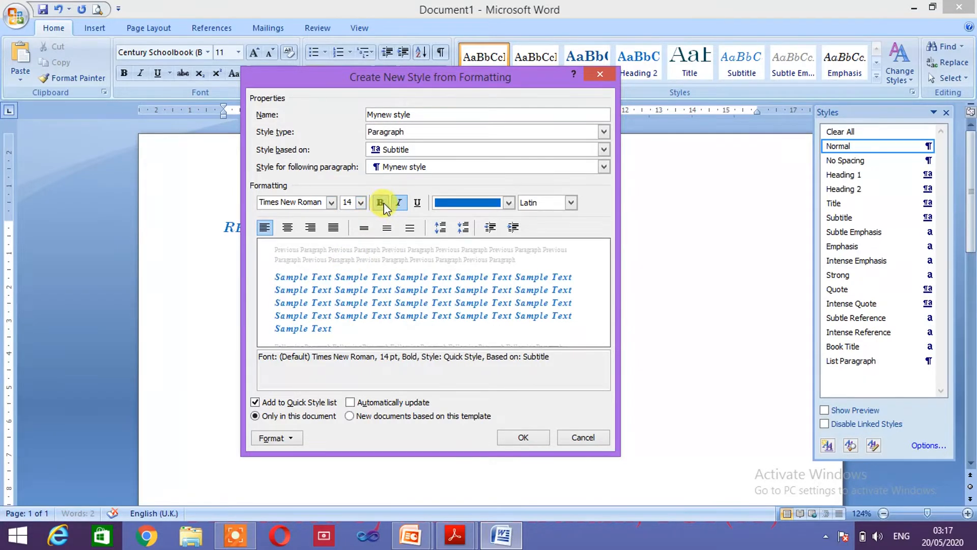
pyautogui.click(508, 203)
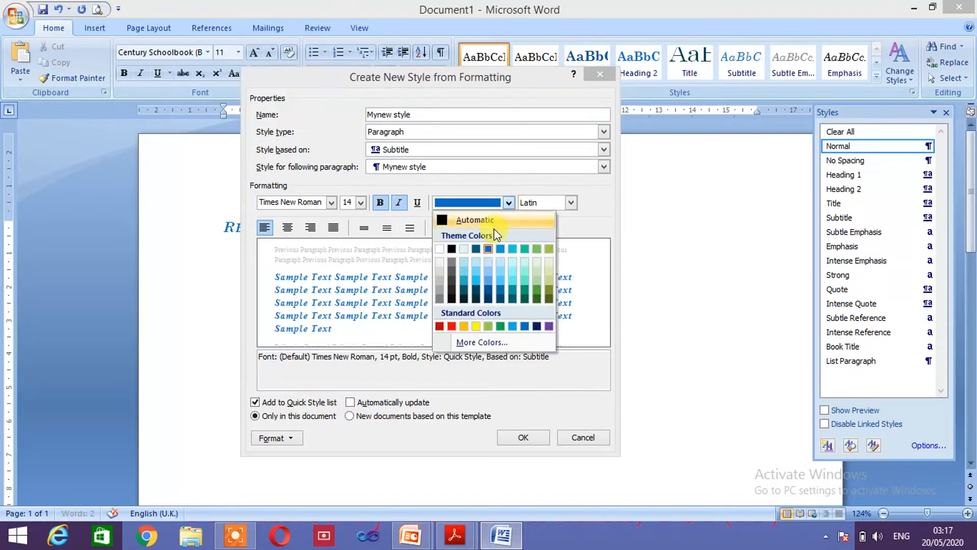
pyautogui.click(451, 327)
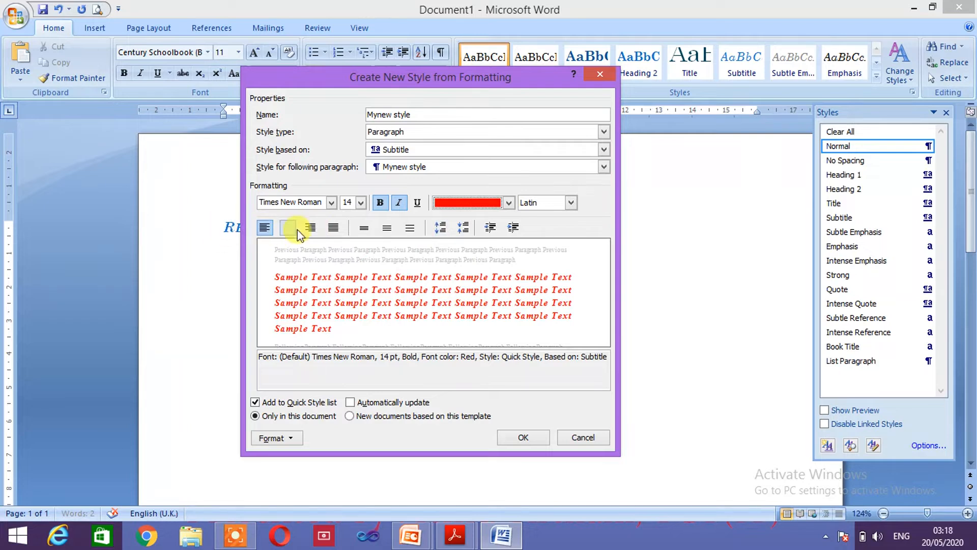
pyautogui.click(442, 228)
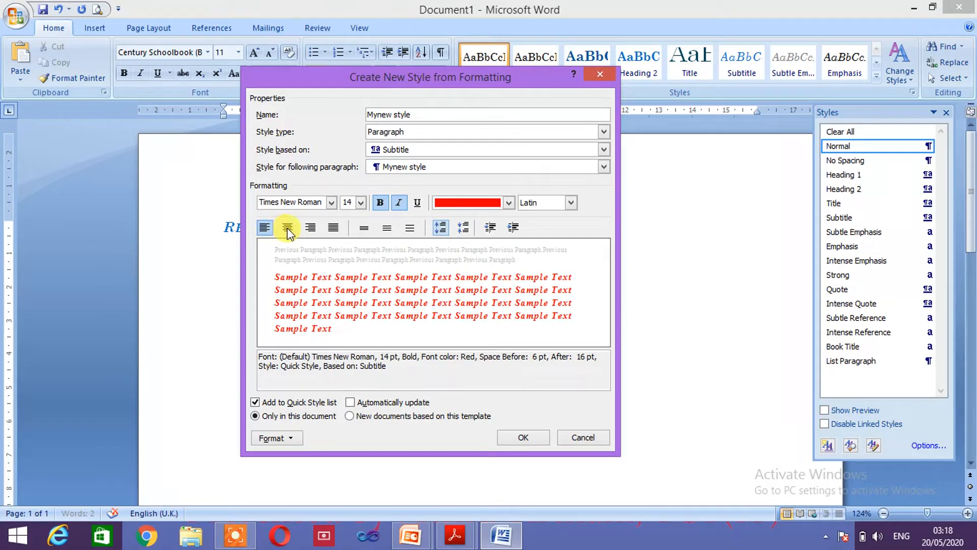
pyautogui.click(288, 229)
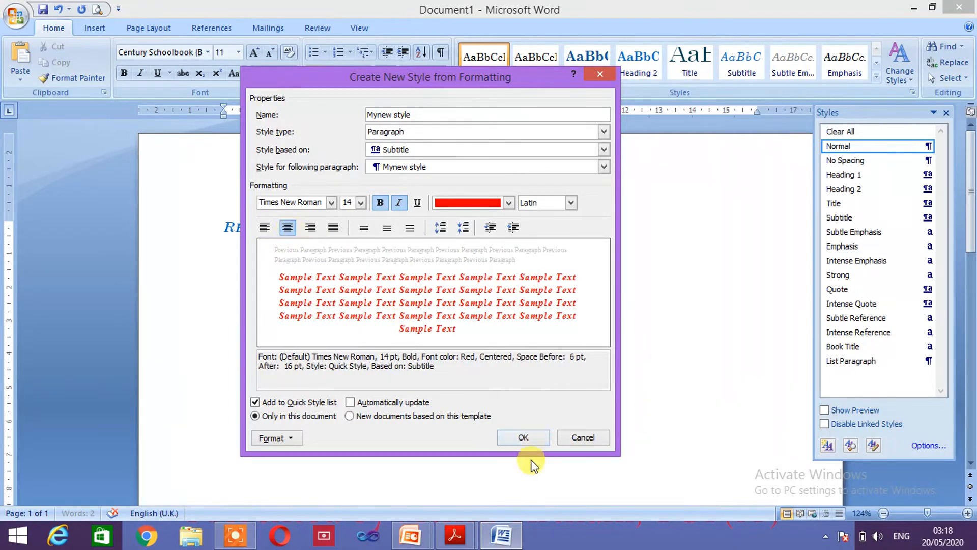
# Step: Create Mynew style, type a centred red line of sample text below the name, and close Styles
pyautogui.click(524, 437)
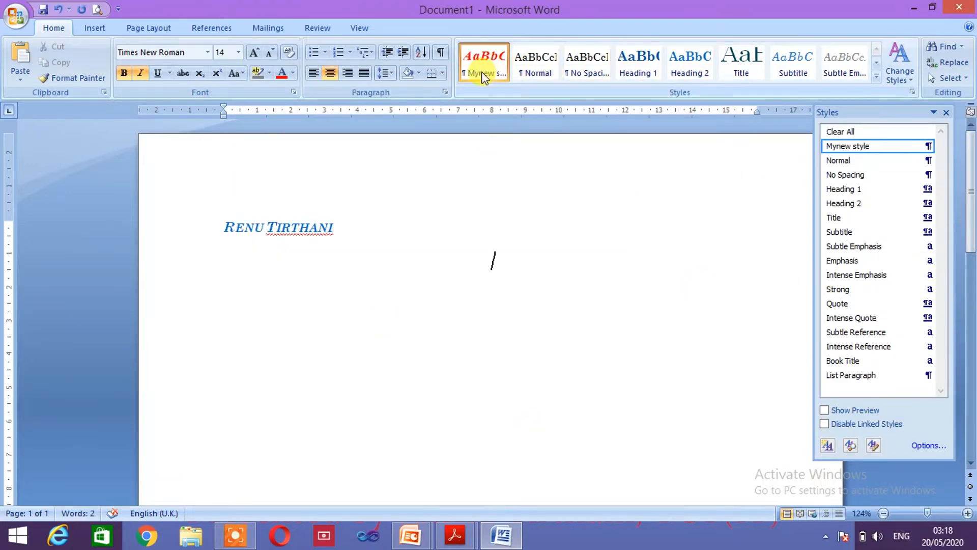
pyautogui.click(411, 268)
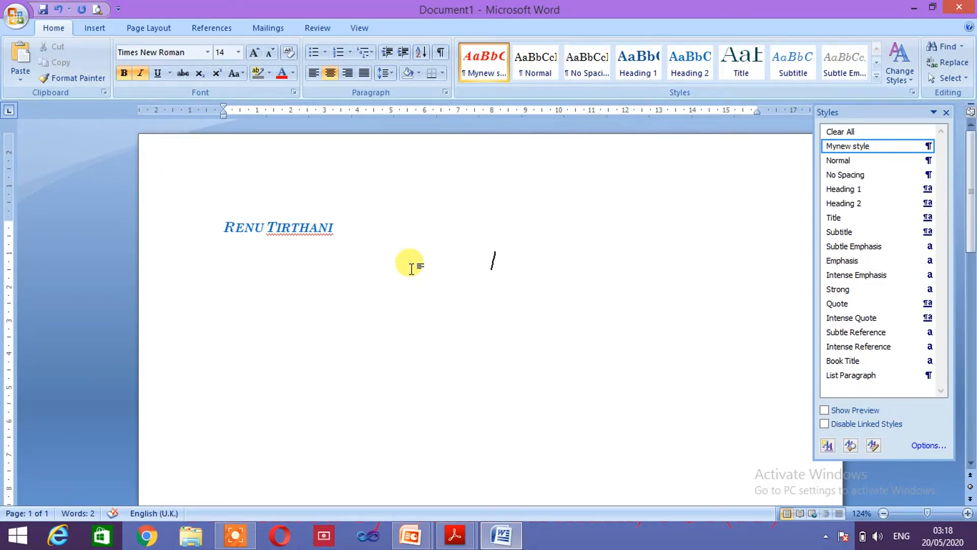
pyautogui.write('jhjhhjkhjhjhhjkhjhkhjhkhkjhkhjhhjhkhhkjhjj')
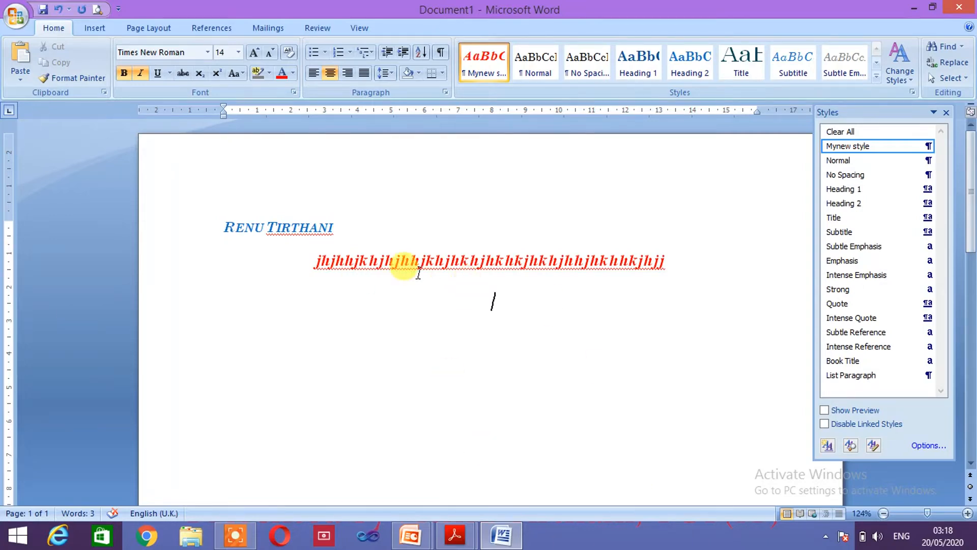
pyautogui.click(946, 112)
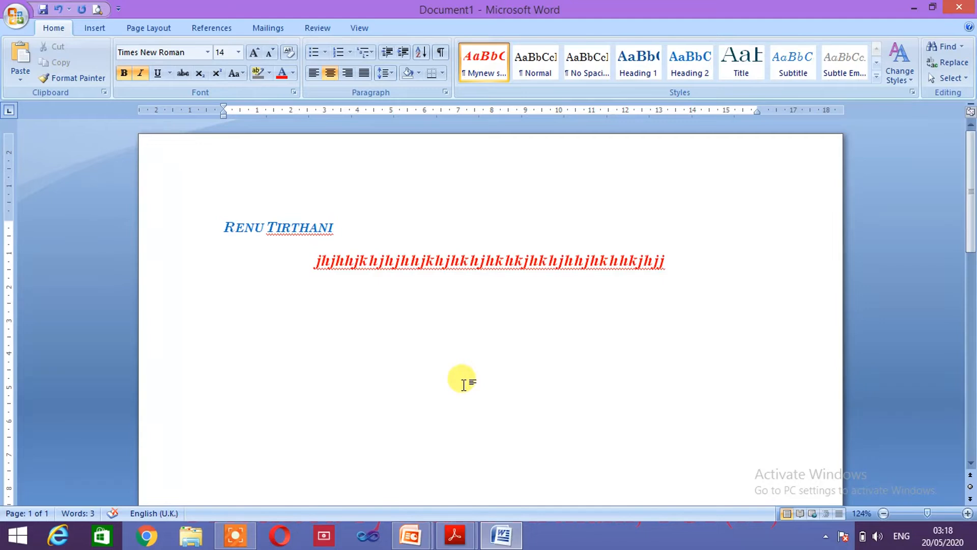
# Step: Select the red line and open the Mynew style dropdown in the Styles pane
pyautogui.moveTo(317, 260); pyautogui.dragTo(702, 260)
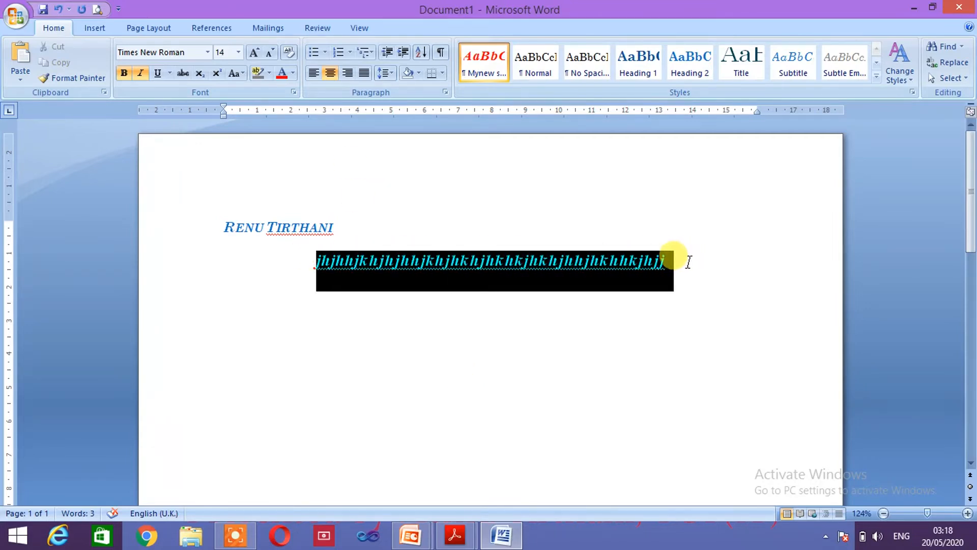
pyautogui.moveTo(672, 262); pyautogui.dragTo(676, 268)
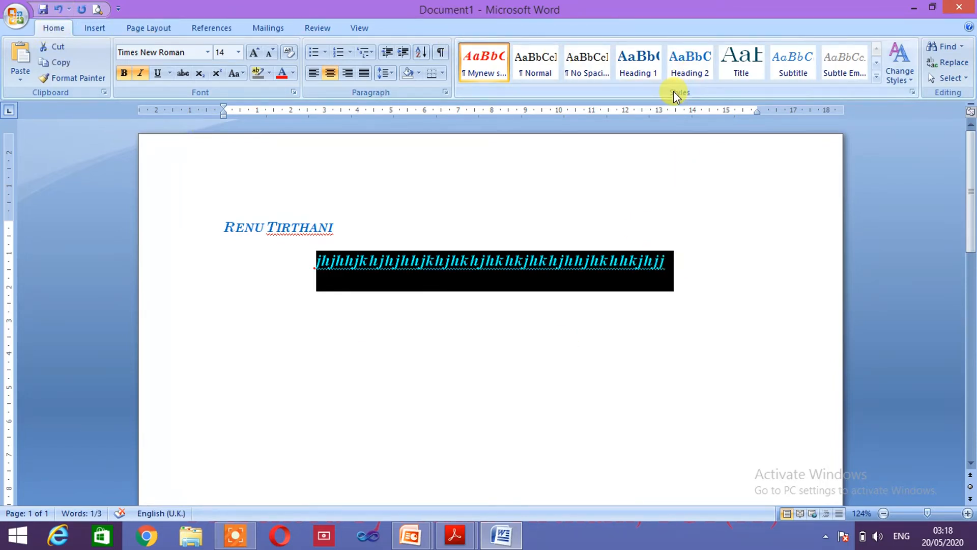
pyautogui.click(914, 94)
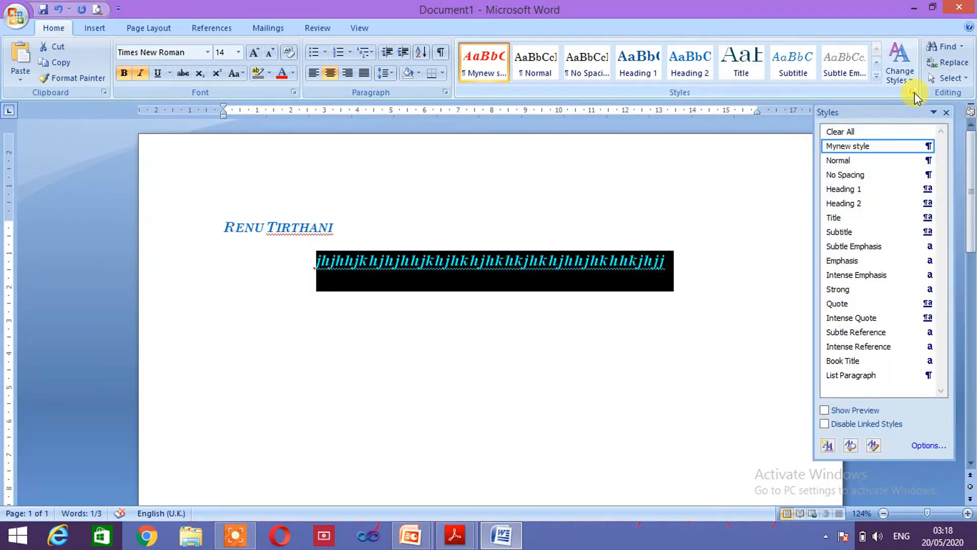
pyautogui.moveTo(920, 146)
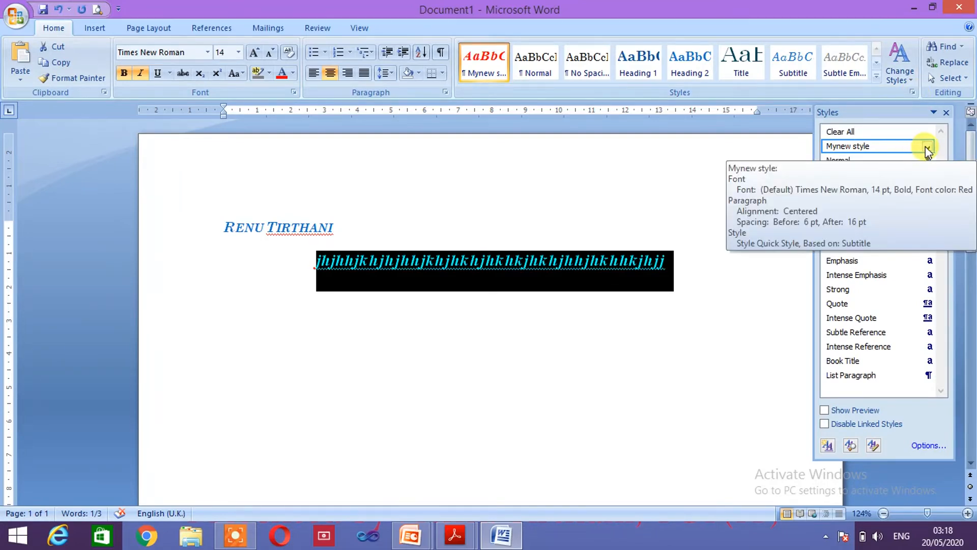
pyautogui.click(926, 148)
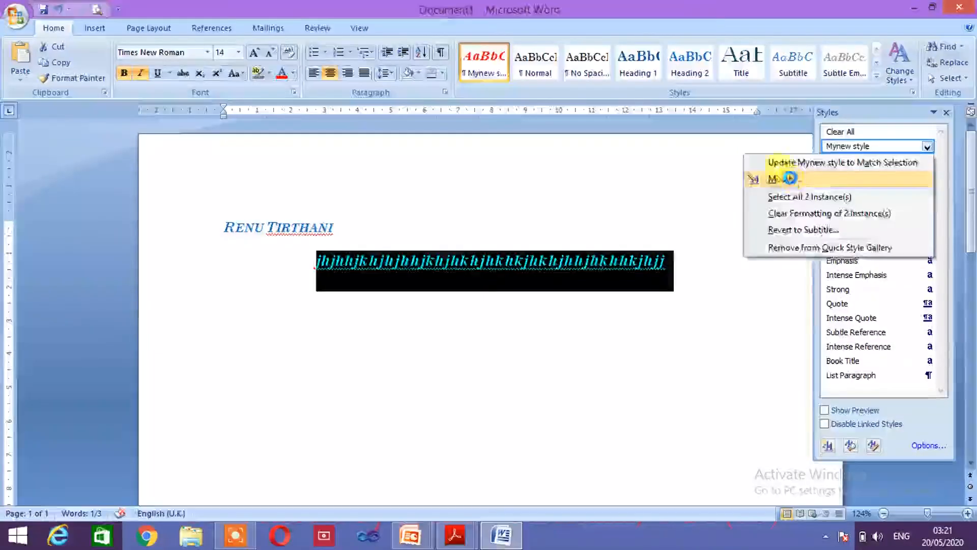
# Step: Make Mynew style a linked paragraph-and-character style based on Normal, aligned left
pyautogui.click(791, 180)
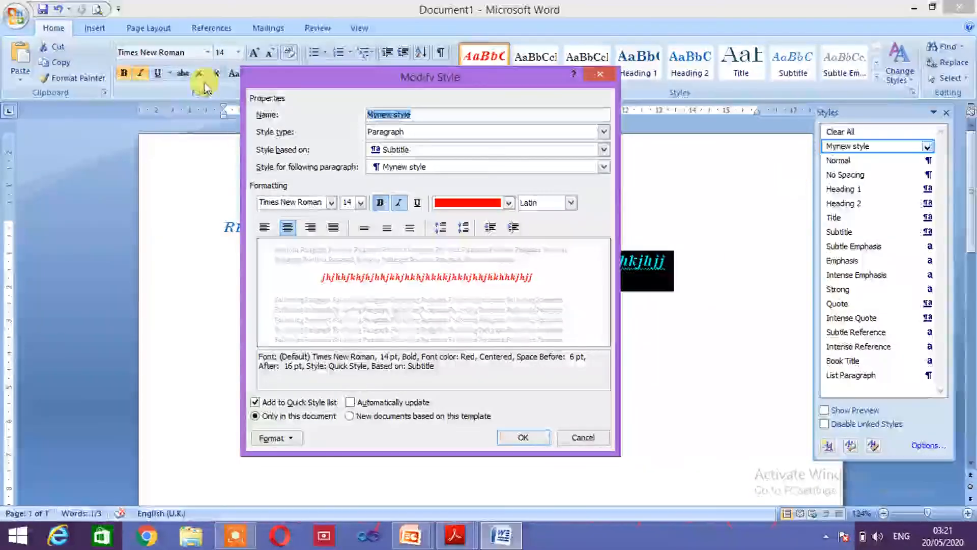
pyautogui.click(436, 116)
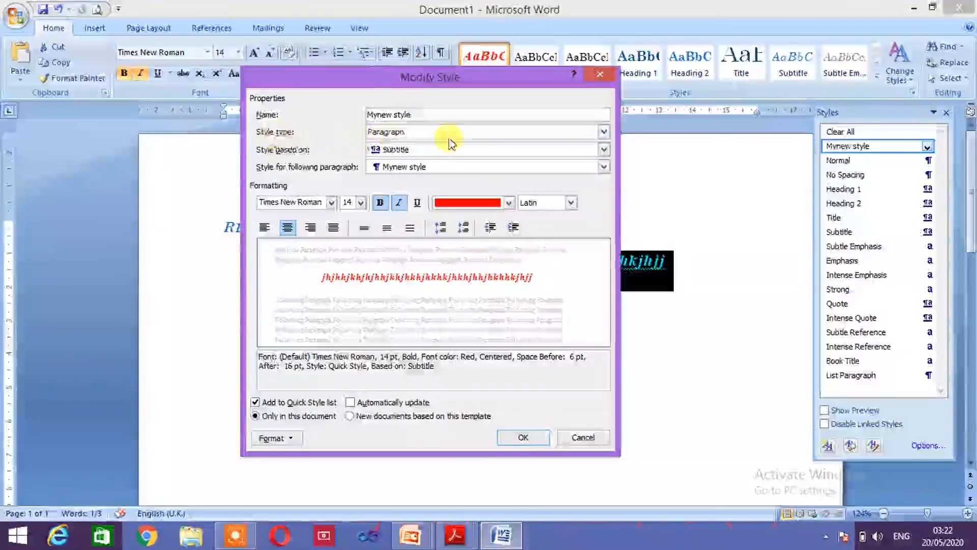
pyautogui.click(603, 131)
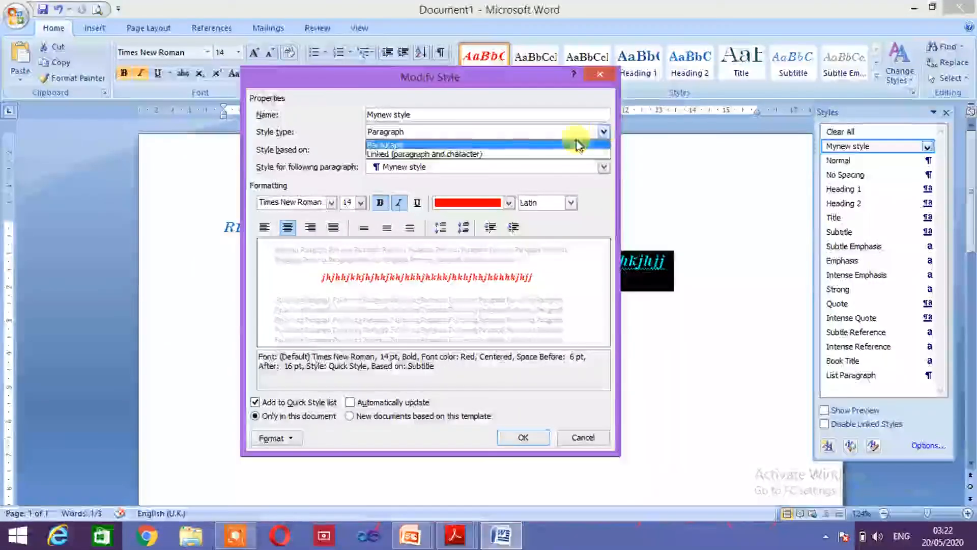
pyautogui.click(534, 154)
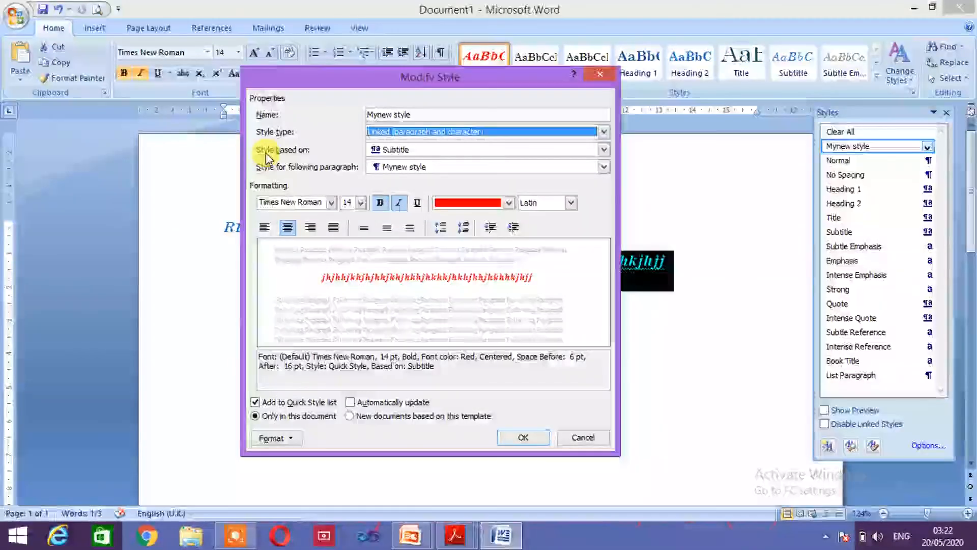
pyautogui.click(604, 151)
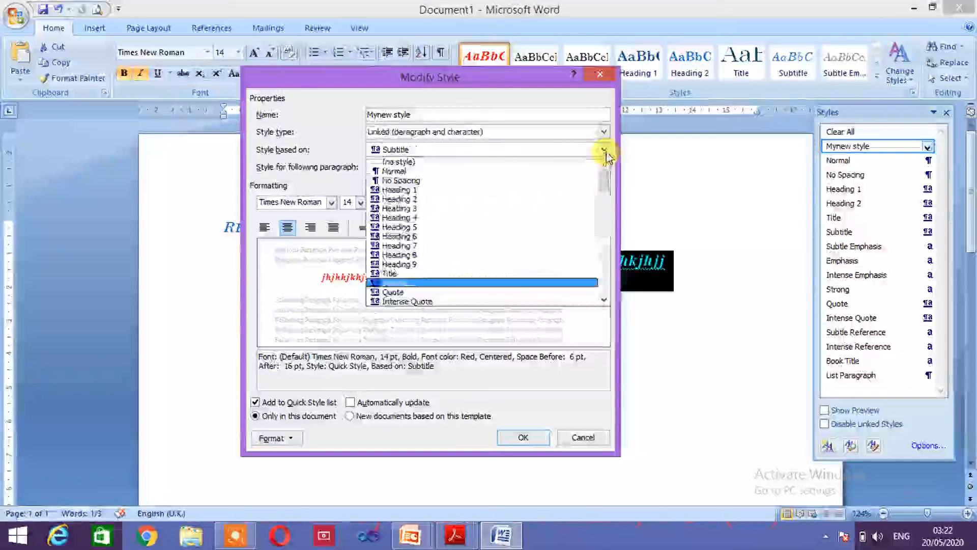
pyautogui.click(438, 172)
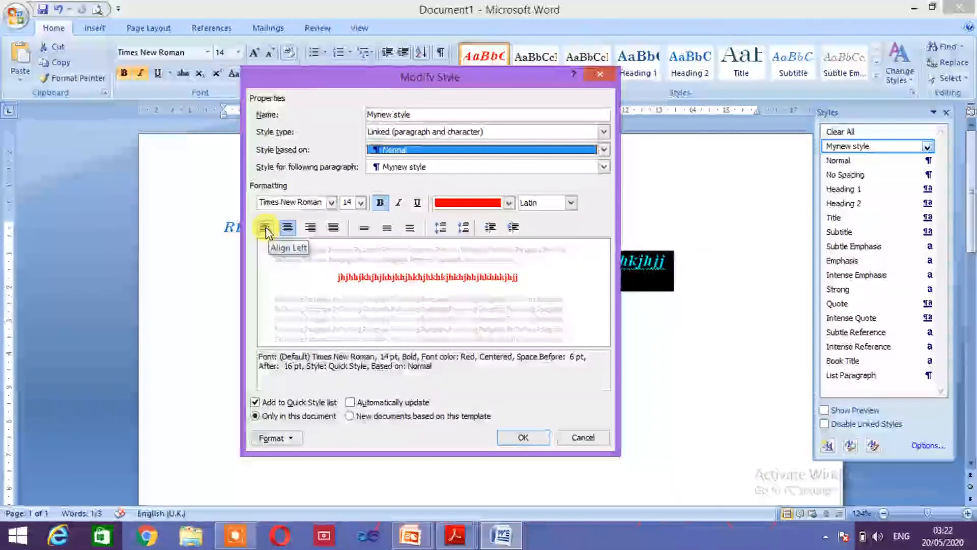
pyautogui.click(265, 230)
pyautogui.click(331, 203)
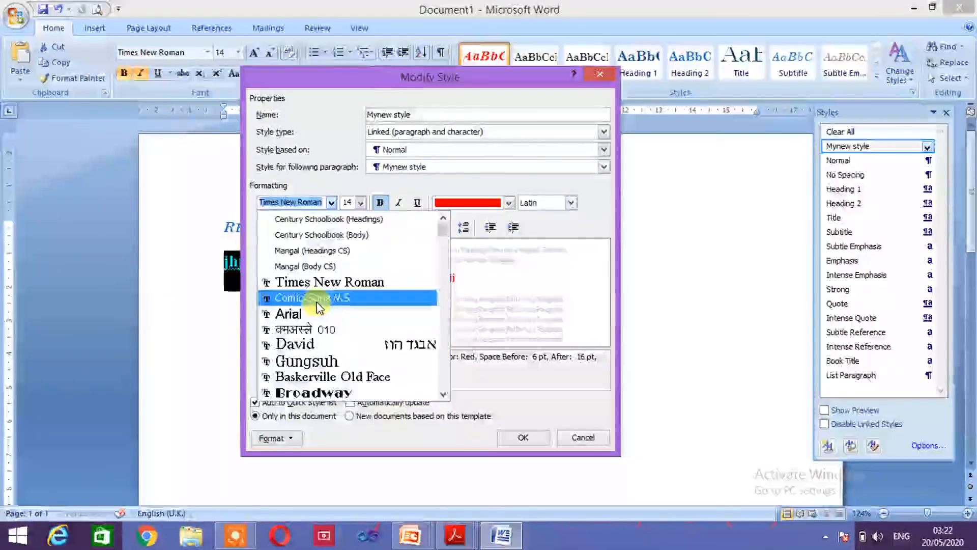
# Step: Give Mynew style Comic Sans MS font, 16 pt size and dark Background 2 font colour
pyautogui.click(318, 298)
pyautogui.click(360, 202)
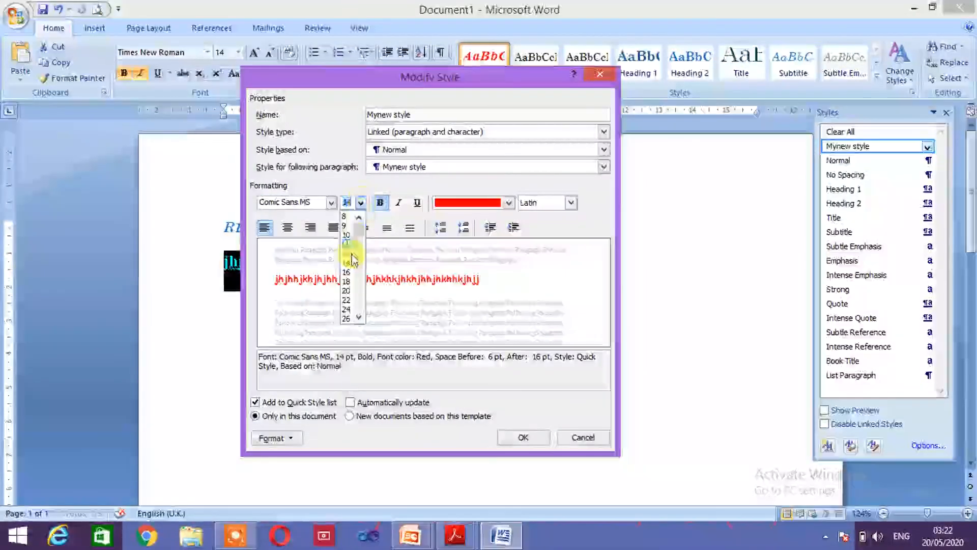
pyautogui.click(347, 272)
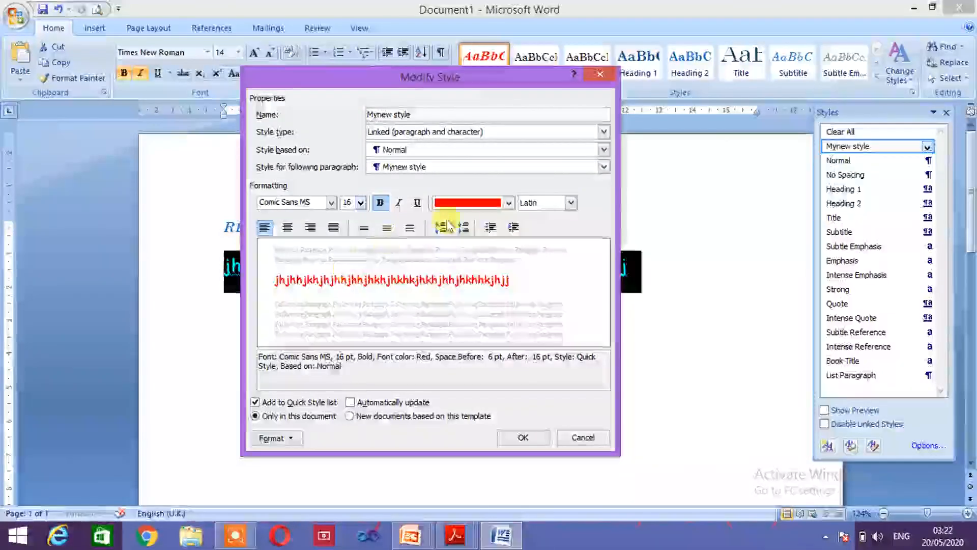
pyautogui.click(507, 203)
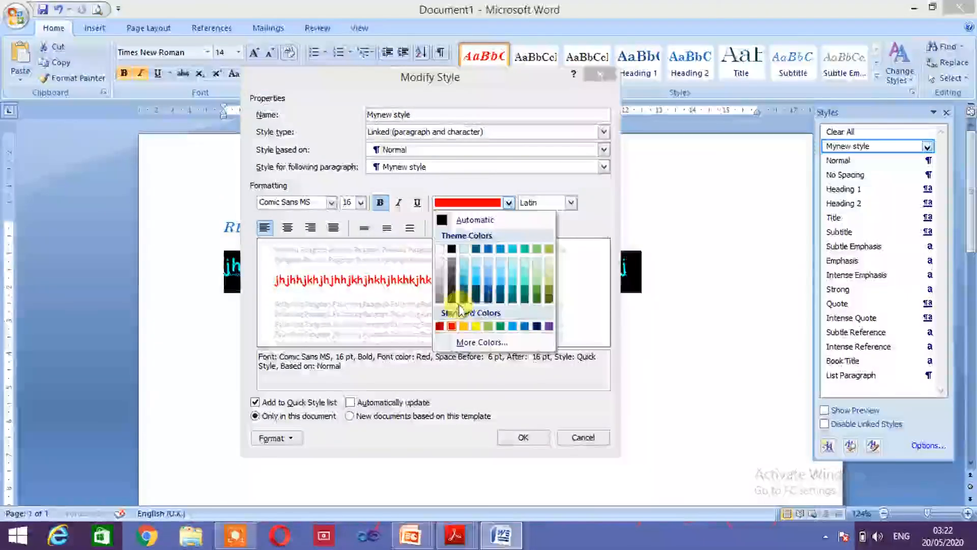
pyautogui.click(463, 304)
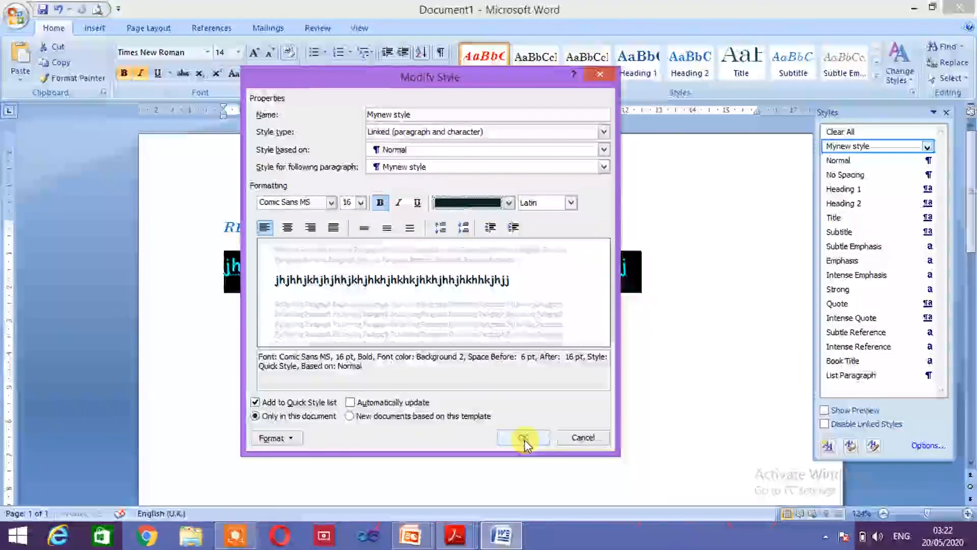
# Step: Apply the modified Mynew style, then add a second line 'hjhkjhjkhjkhkjhkjjkhjkhkkjhj' below it
pyautogui.click(524, 438)
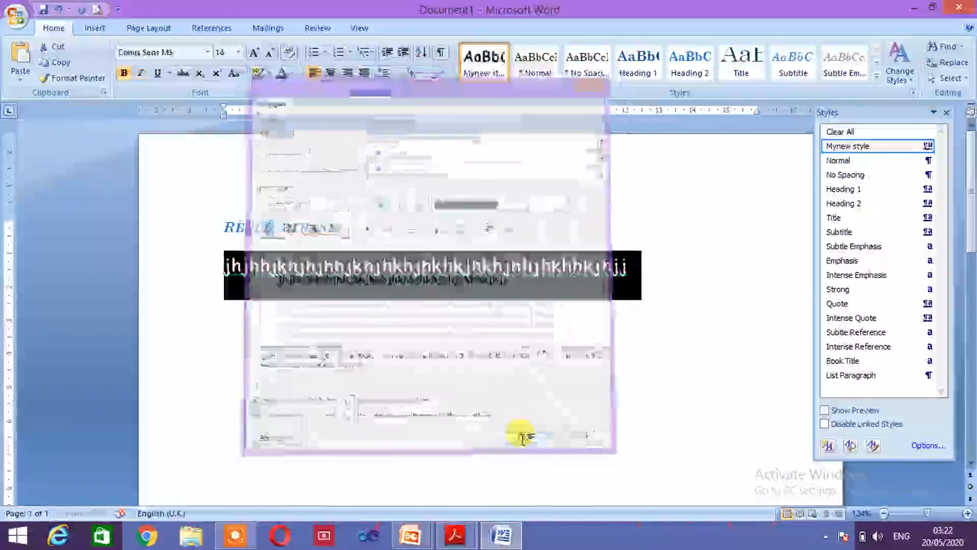
pyautogui.click(527, 423)
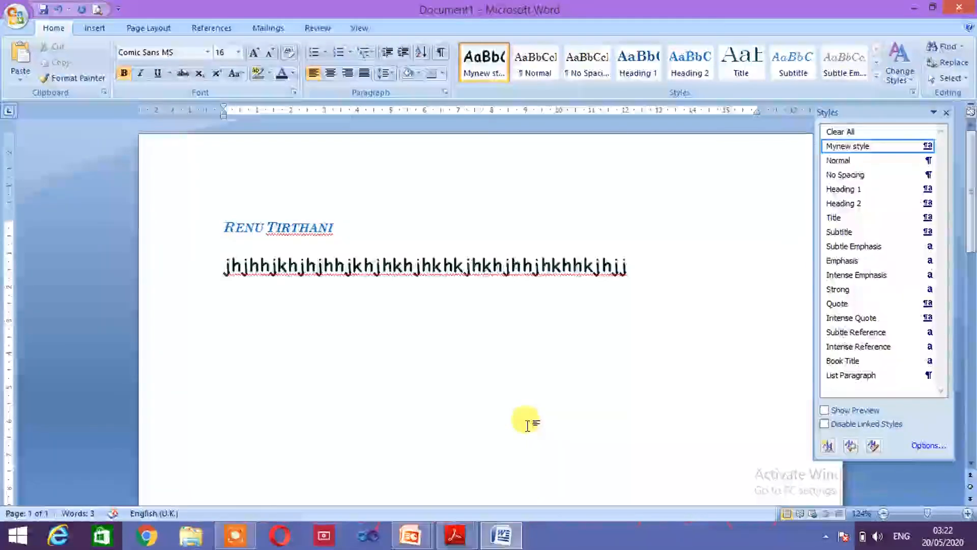
pyautogui.press('Return')
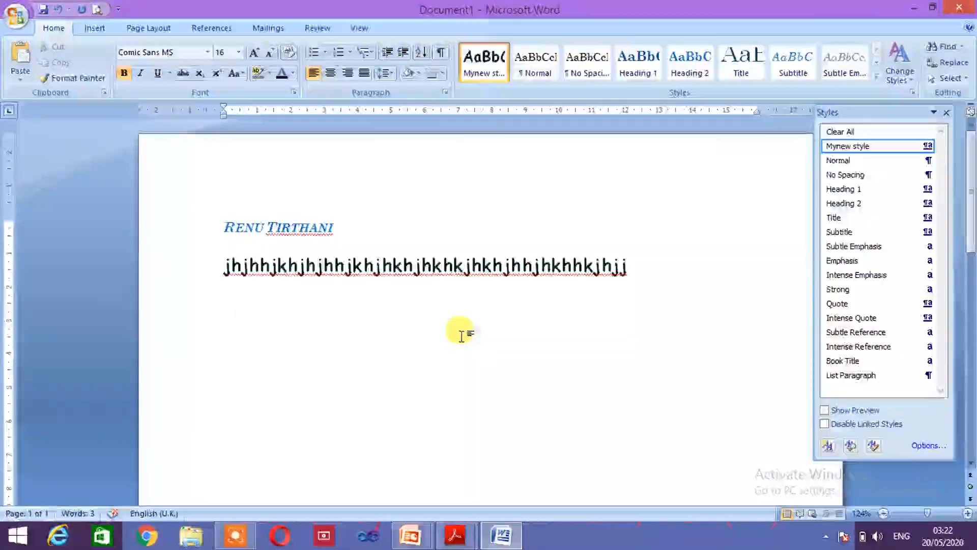
pyautogui.write('hjhkjhjkhjkhkjhkjjkhjkhkkjhj')
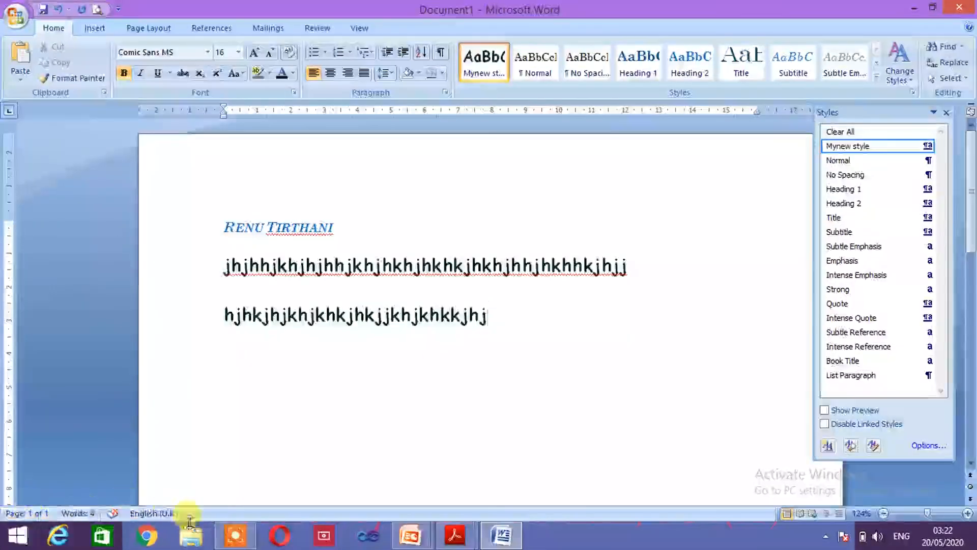
pyautogui.moveTo(236, 536)
pyautogui.moveTo(167, 499)
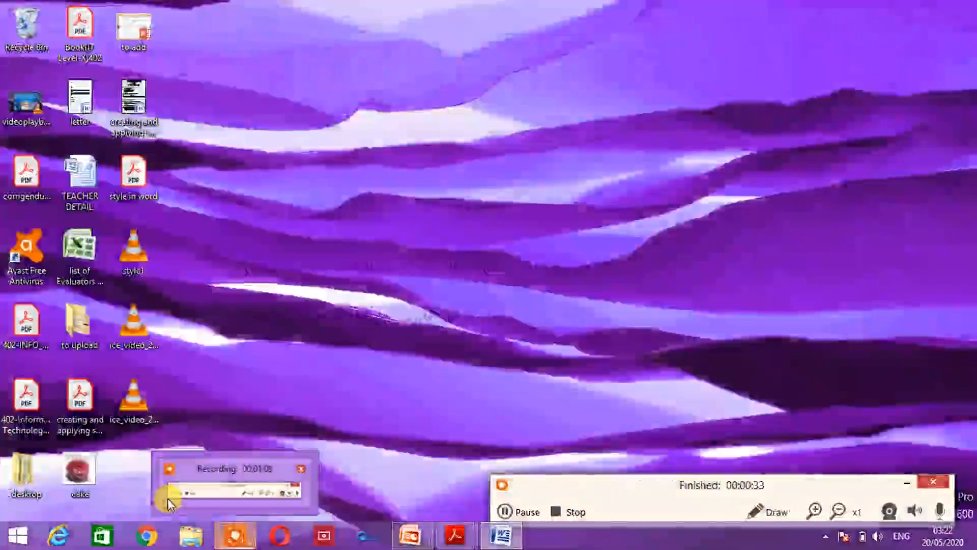